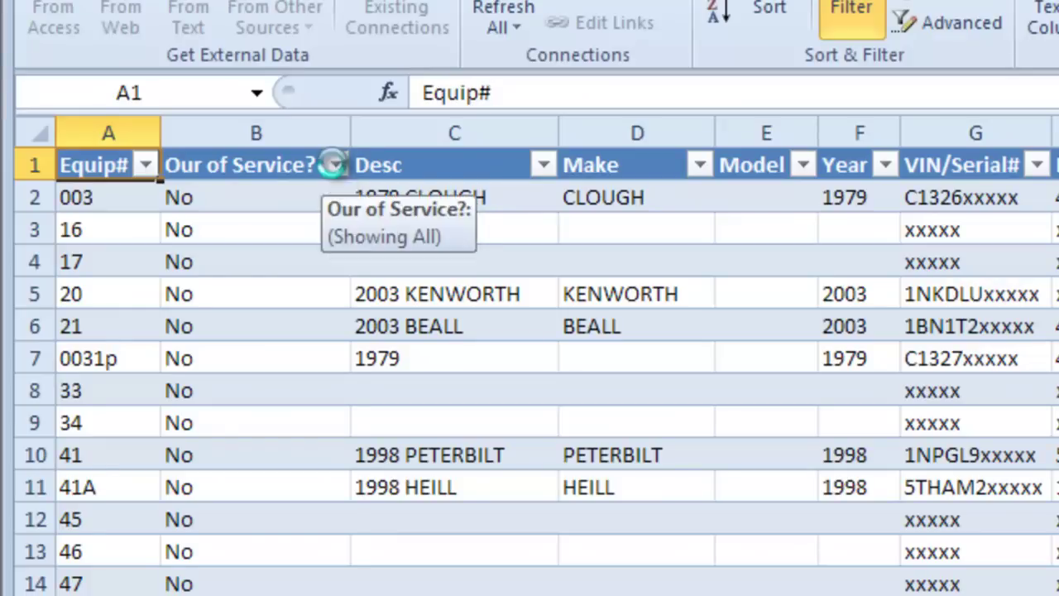
# Step: Filter the Our of Service? column to Yes only, leaving equipment 150 and 892
pyautogui.click(215, 164)
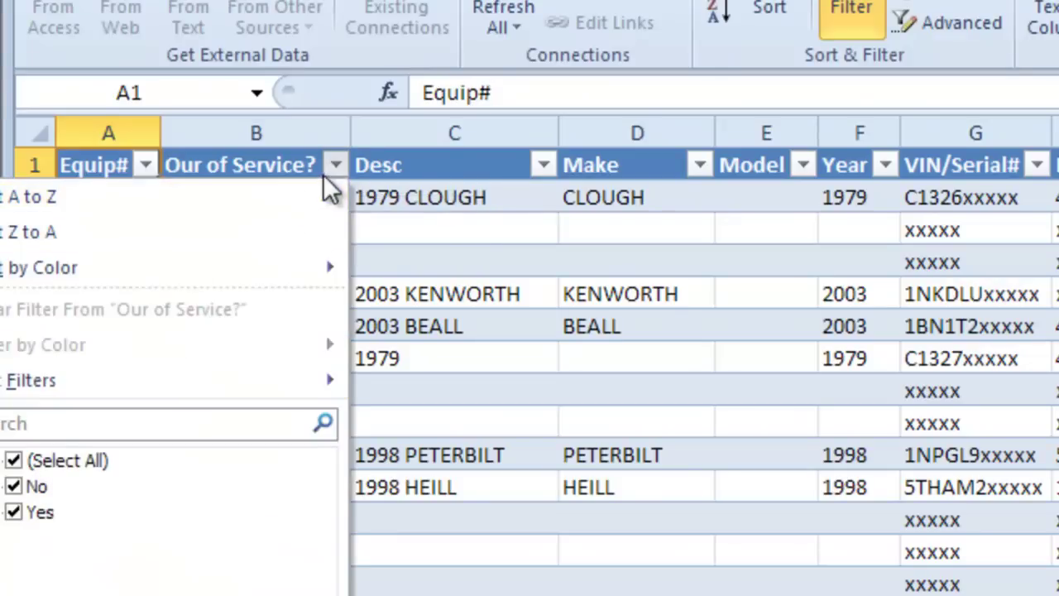
pyautogui.click(15, 461)
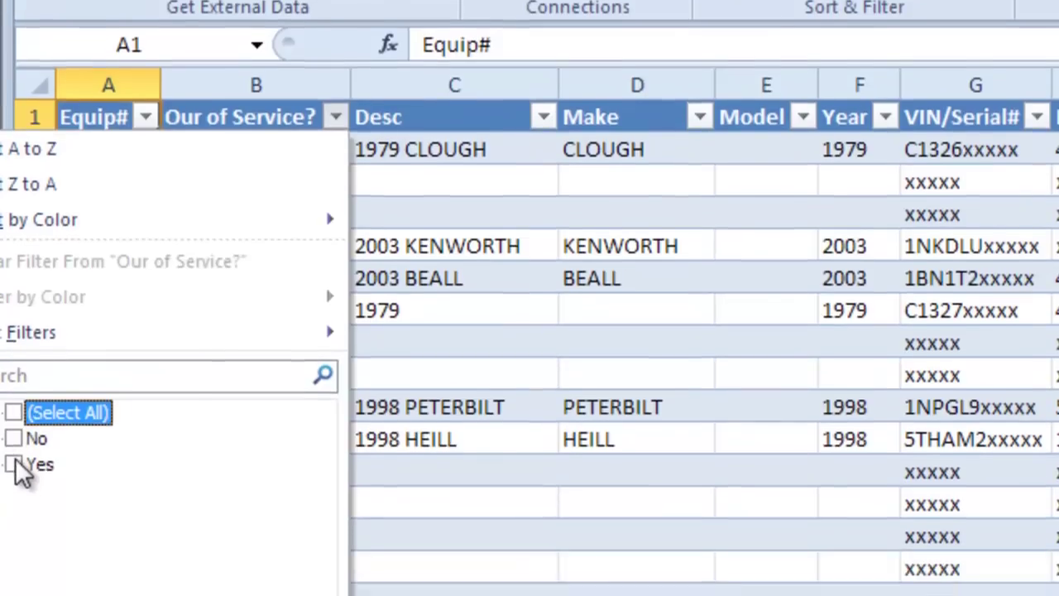
pyautogui.click(17, 465)
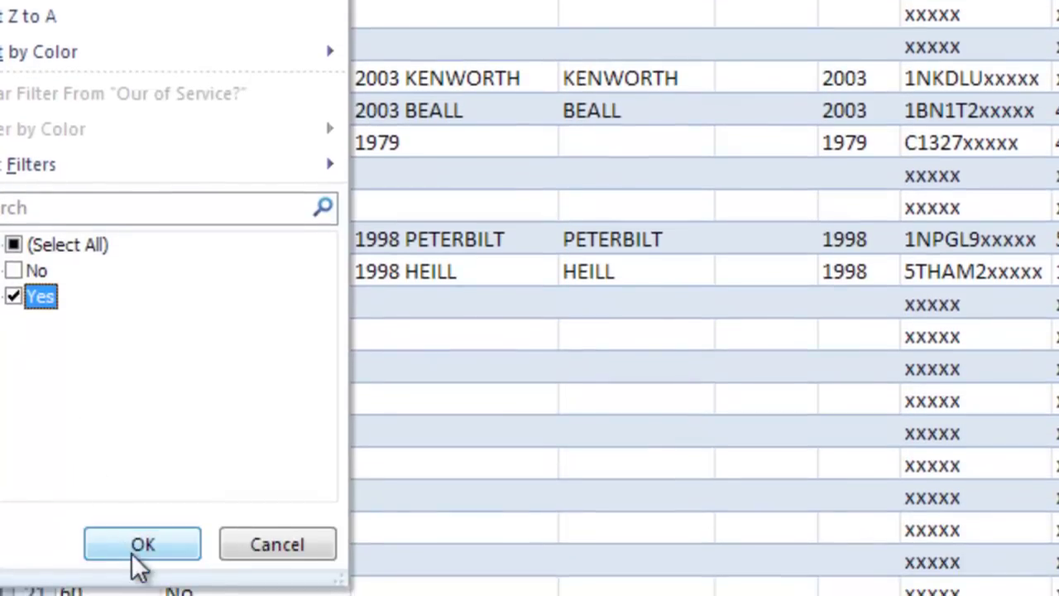
pyautogui.click(140, 545)
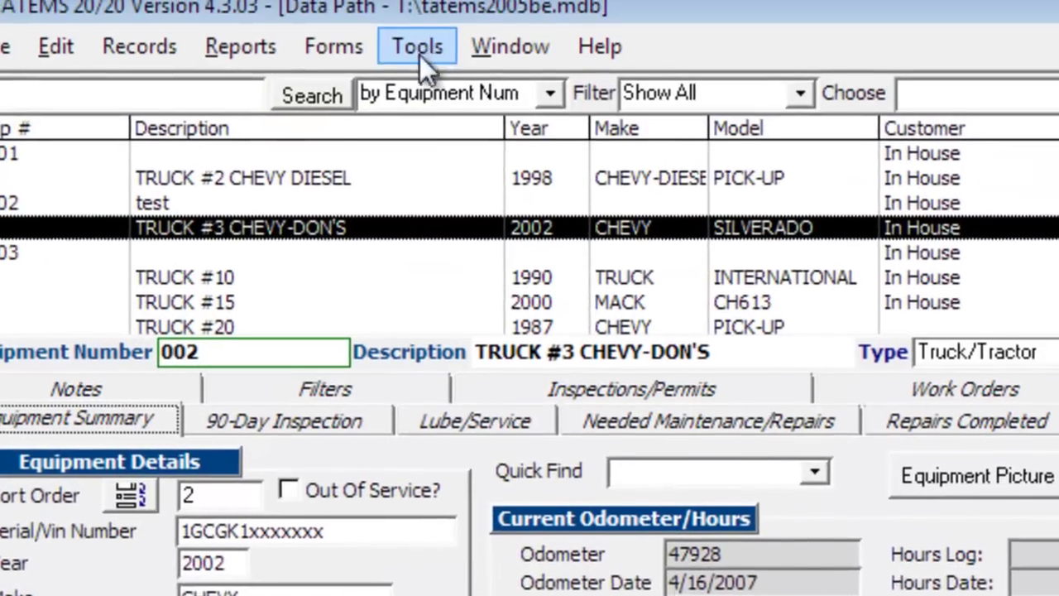
# Step: Copy the T:\tatems2005be.mdb data file path from TATEMS Networking settings, then close them
pyautogui.click(426, 68)
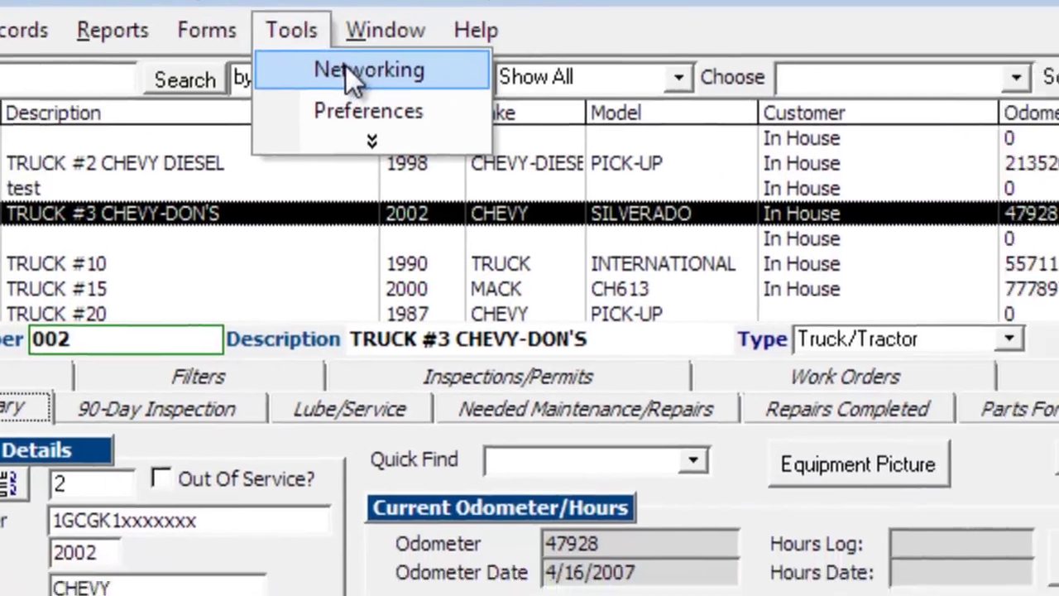
pyautogui.click(488, 114)
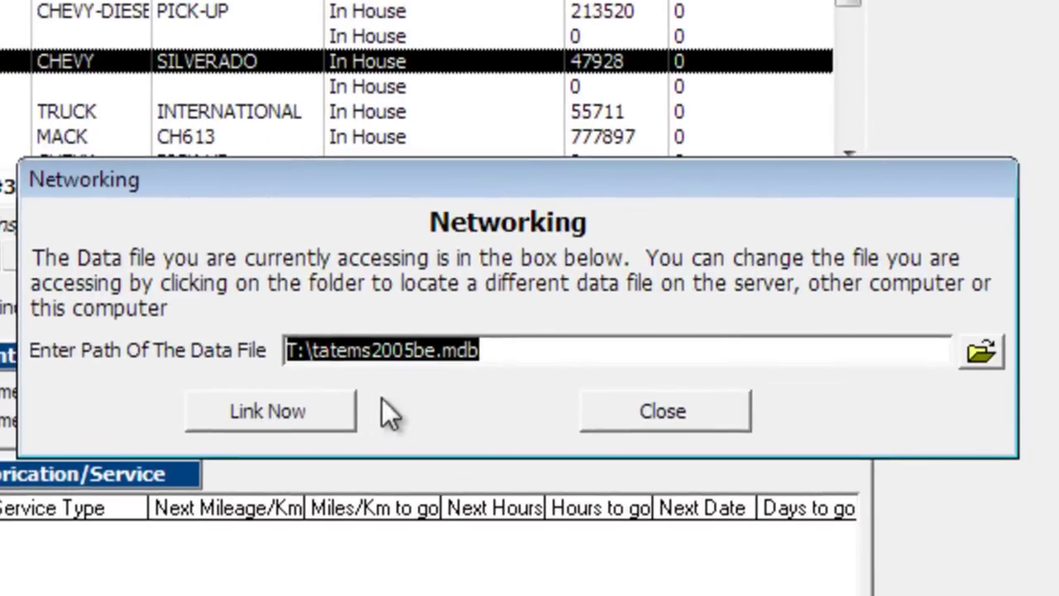
pyautogui.moveTo(510, 350); pyautogui.dragTo(288, 353)
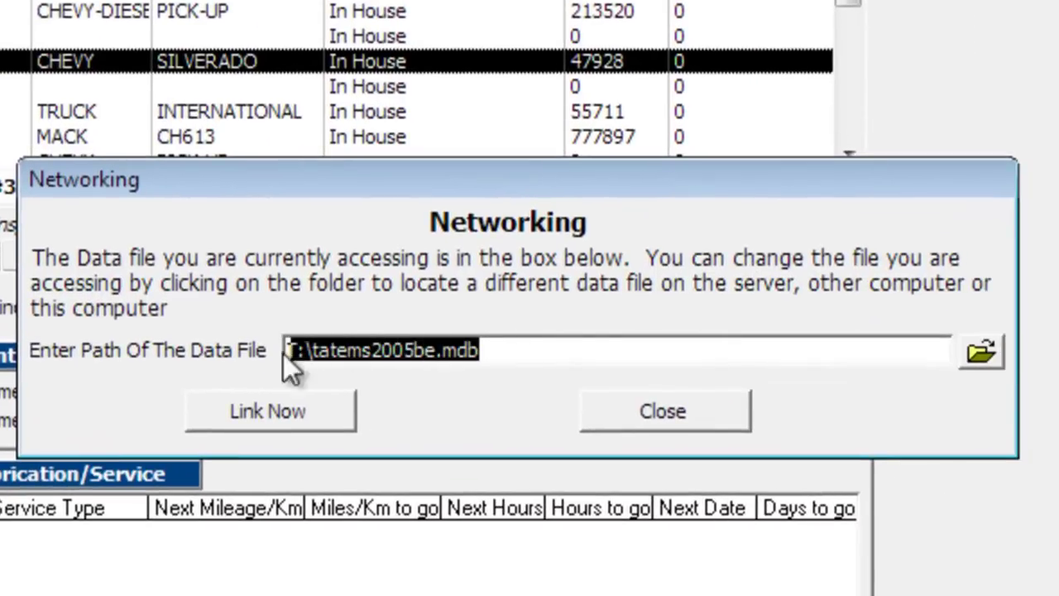
pyautogui.rightClick(400, 350)
pyautogui.click(498, 412)
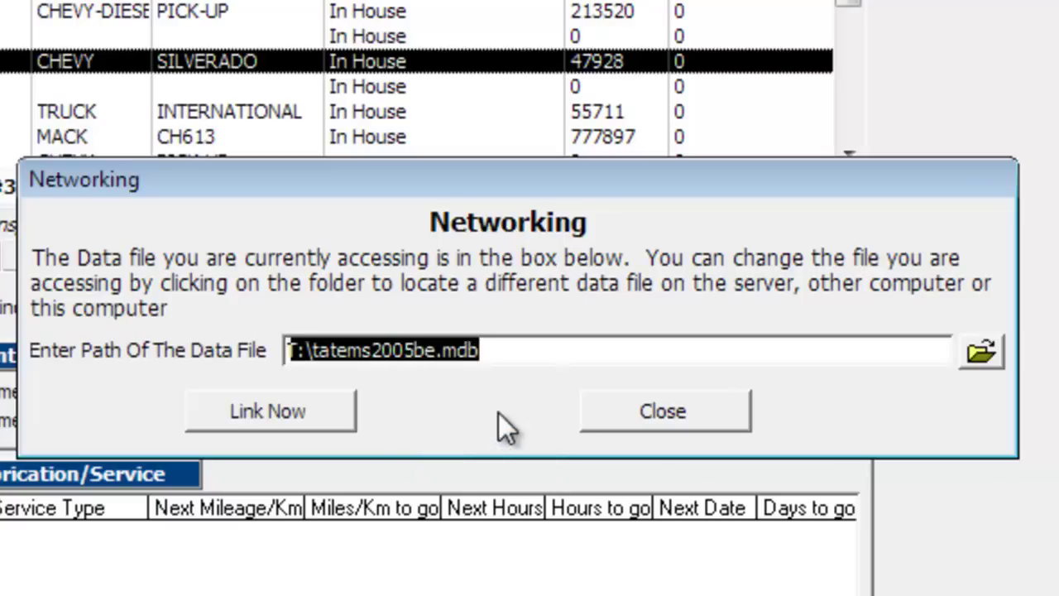
pyautogui.click(654, 411)
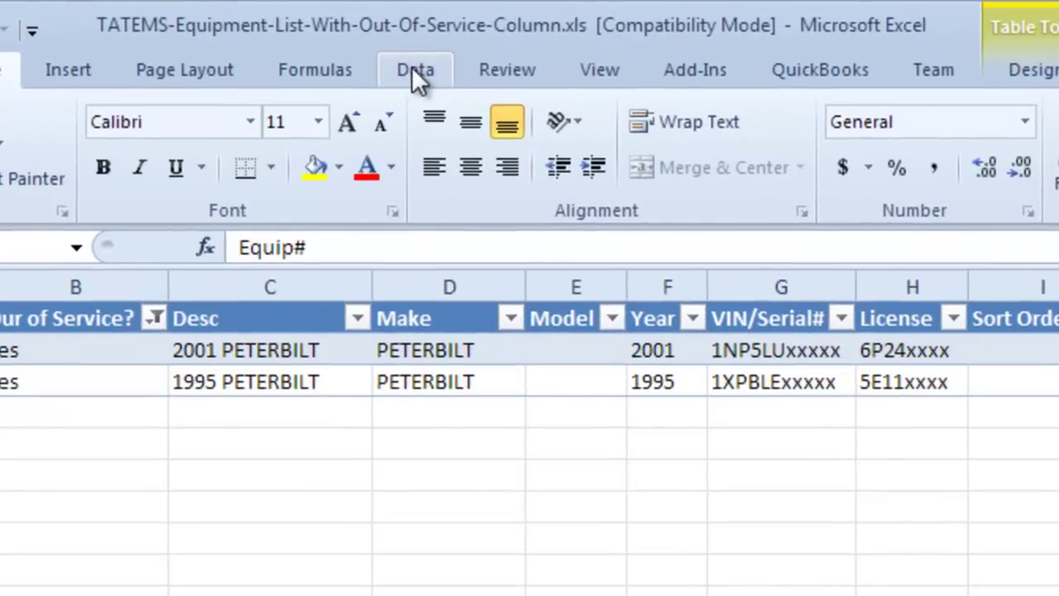
# Step: Show the Definition of the tatems2005be workbook connection's properties from Data > Connections
pyautogui.click(411, 66)
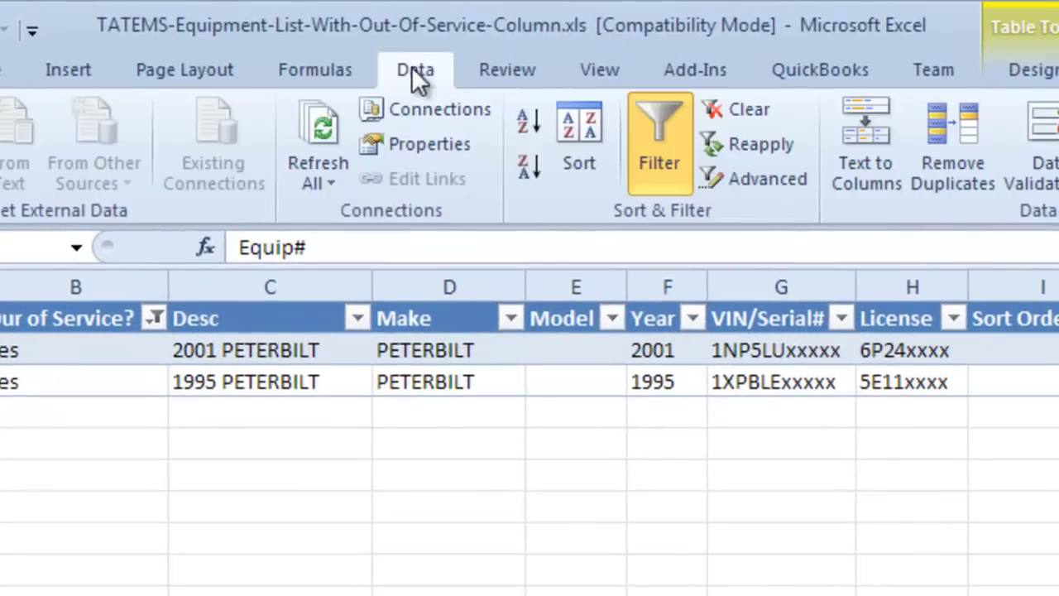
pyautogui.click(429, 111)
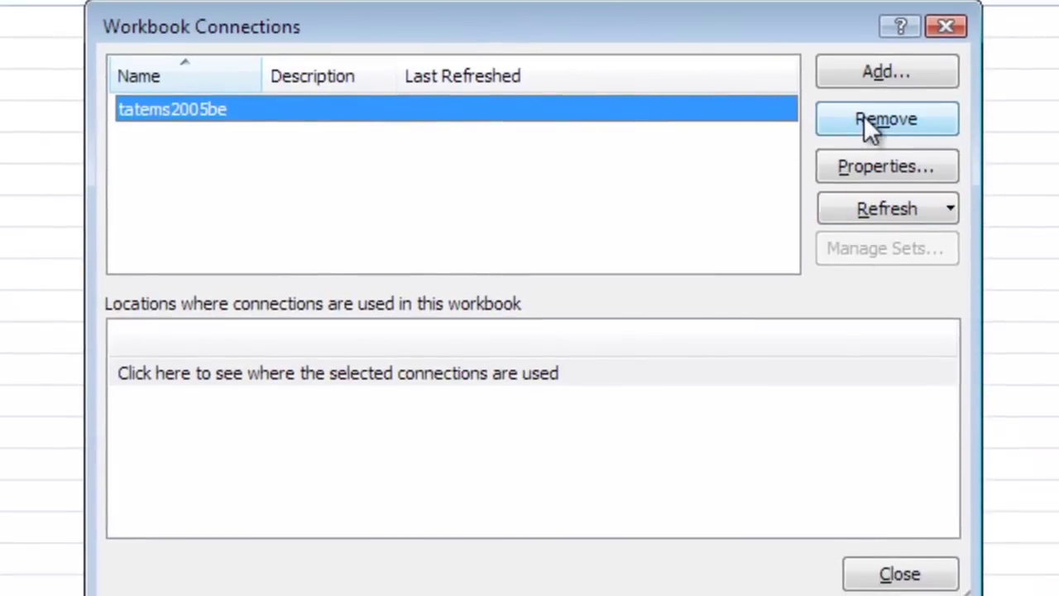
pyautogui.click(878, 167)
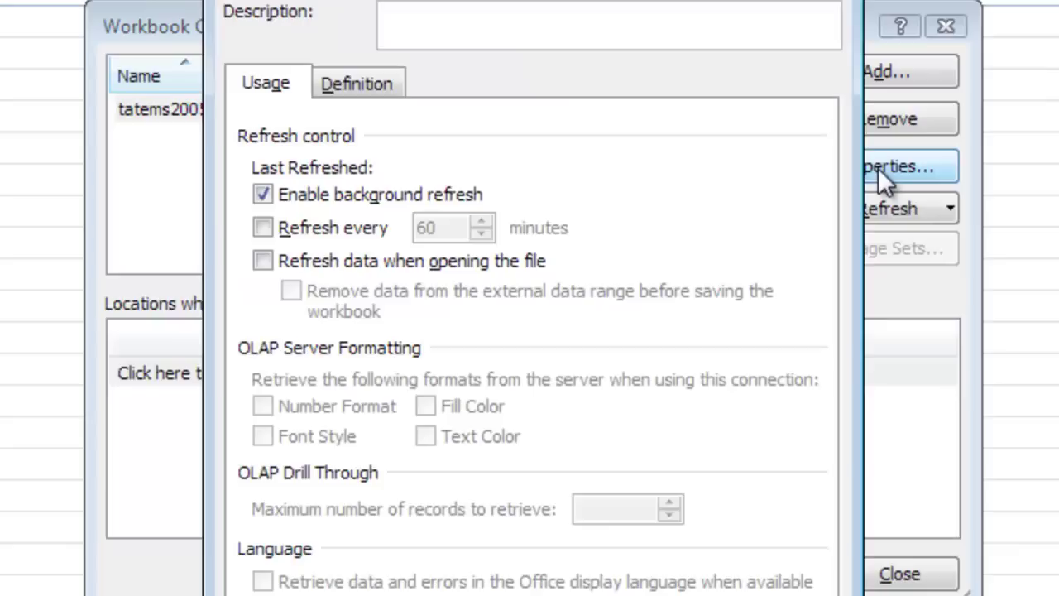
pyautogui.click(358, 91)
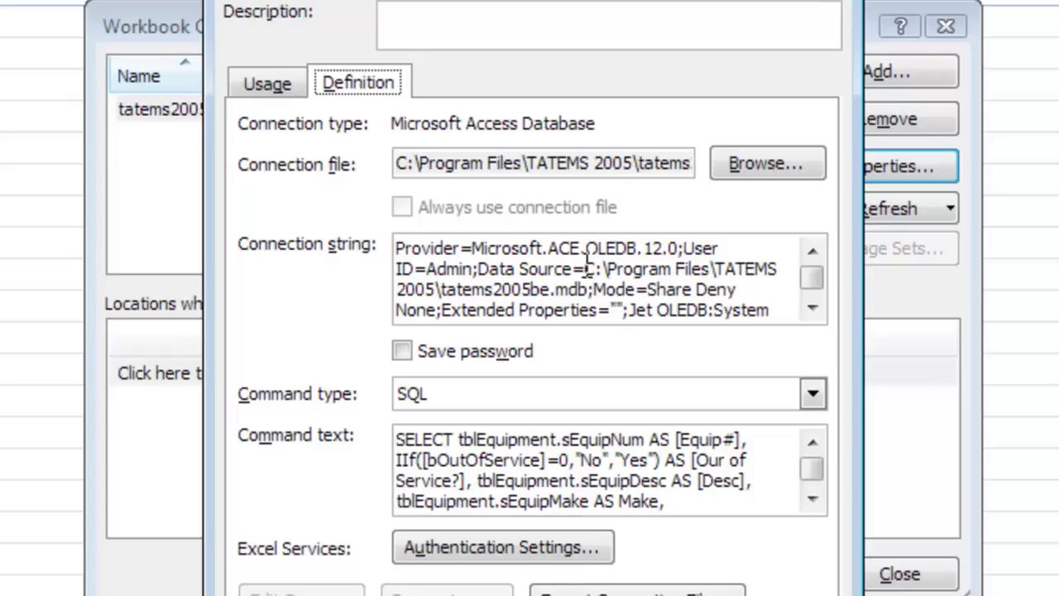
# Step: Paste T:\tatems2005be.mdb over the C:\Program Files data source in the connection string
pyautogui.moveTo(586, 269)
pyautogui.mouseDown()
pyautogui.moveTo(614, 290)
pyautogui.moveTo(591, 287)
pyautogui.mouseUp()
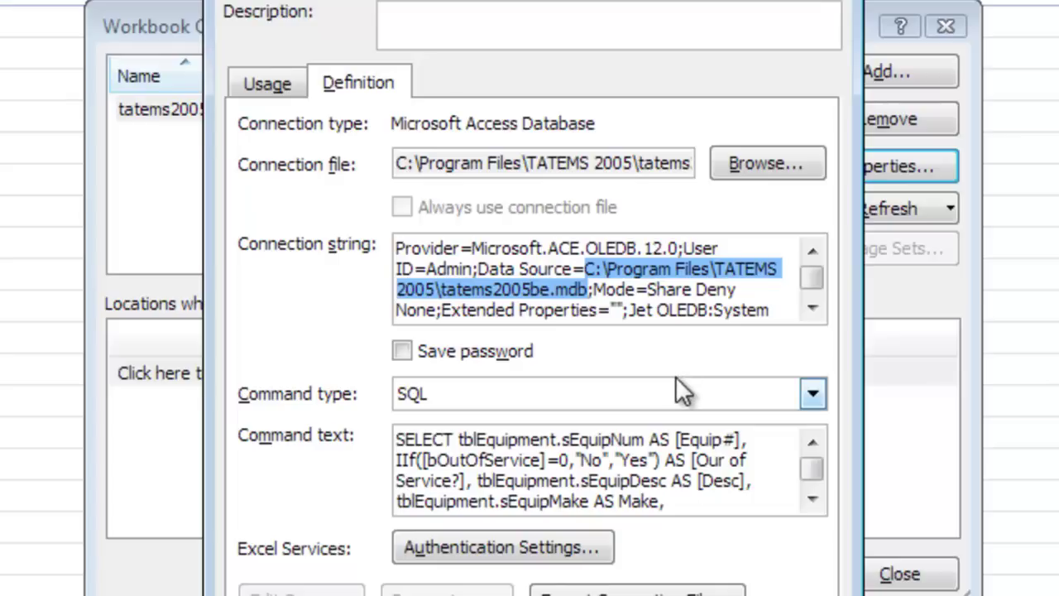
pyautogui.rightClick(660, 265)
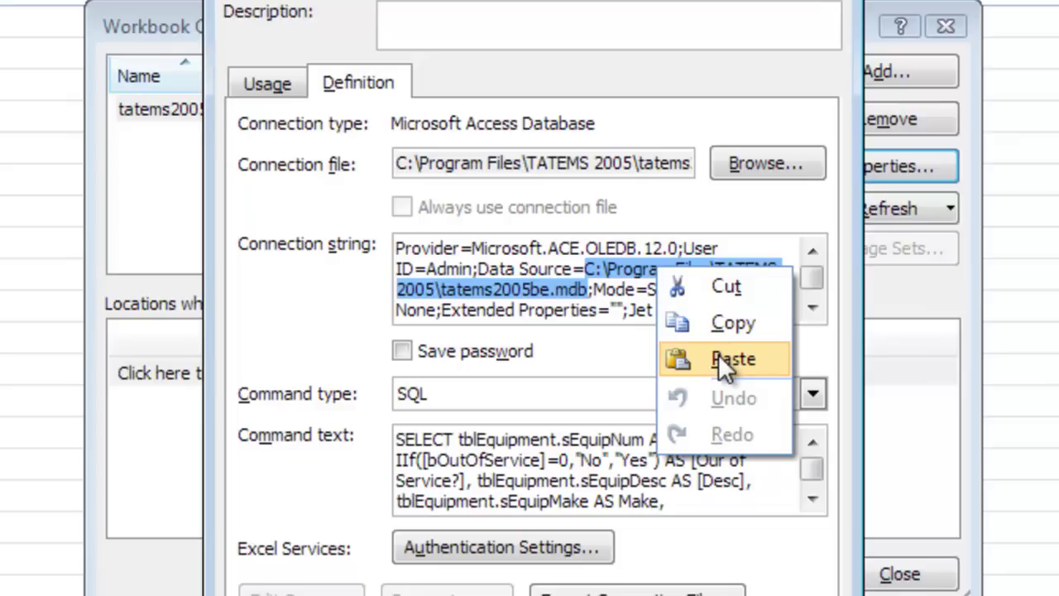
pyautogui.click(723, 364)
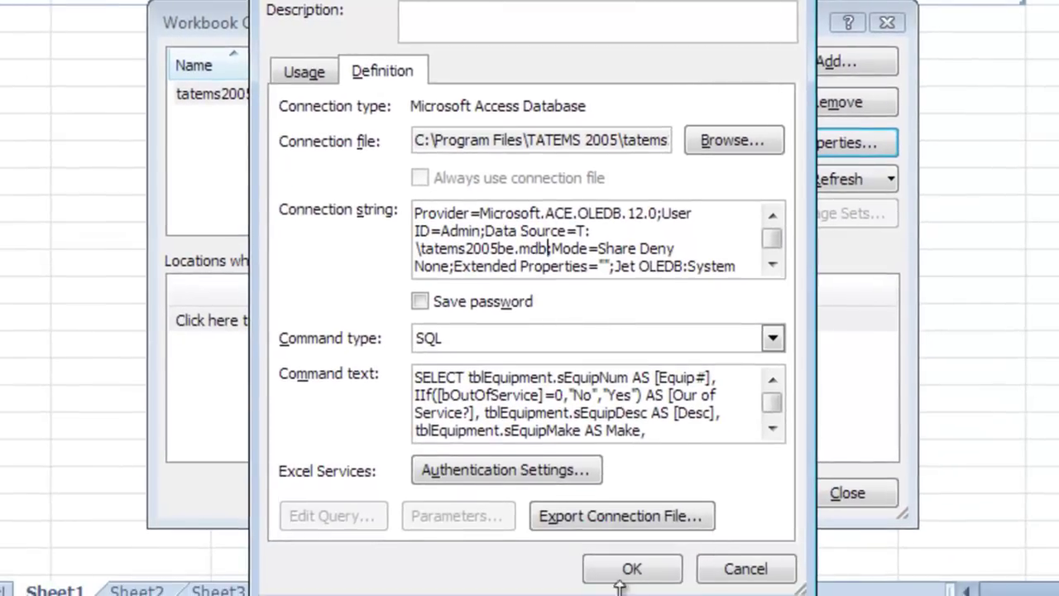
# Step: Confirm the tatems2005be connection changes and close Workbook Connections to refresh the list
pyautogui.click(636, 570)
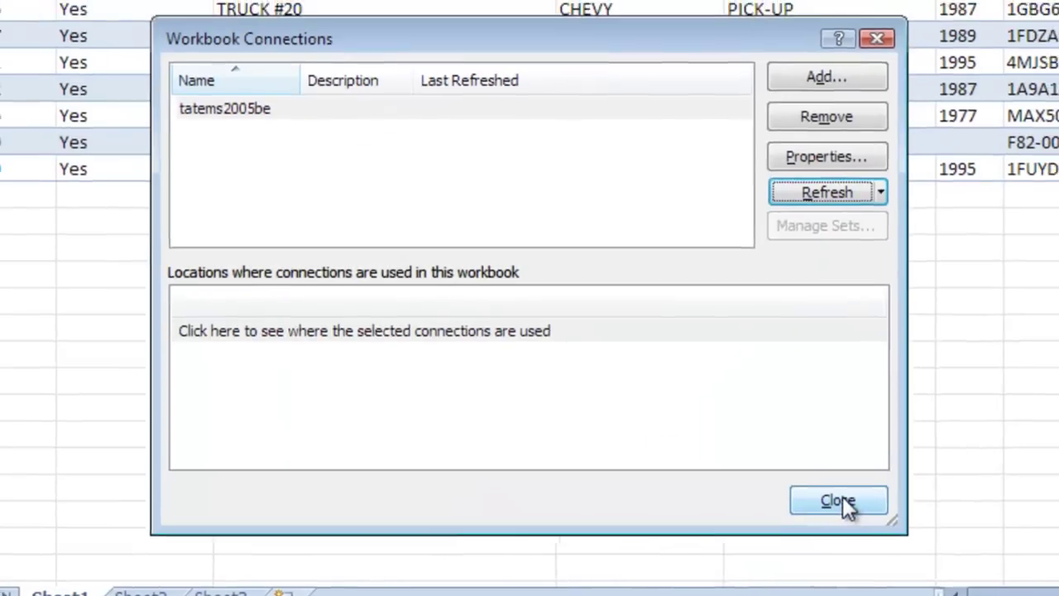
pyautogui.click(855, 492)
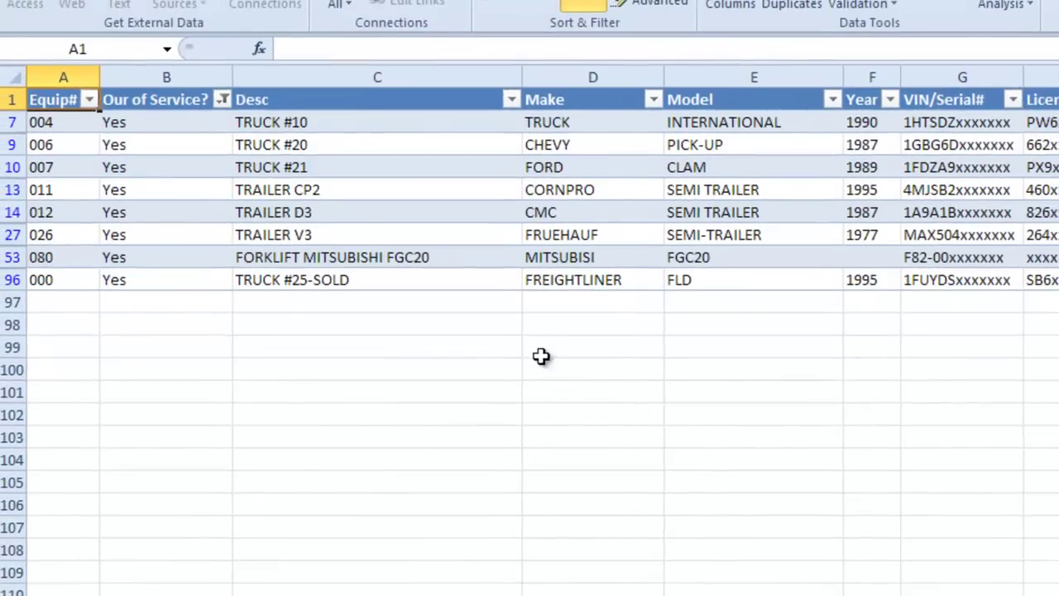